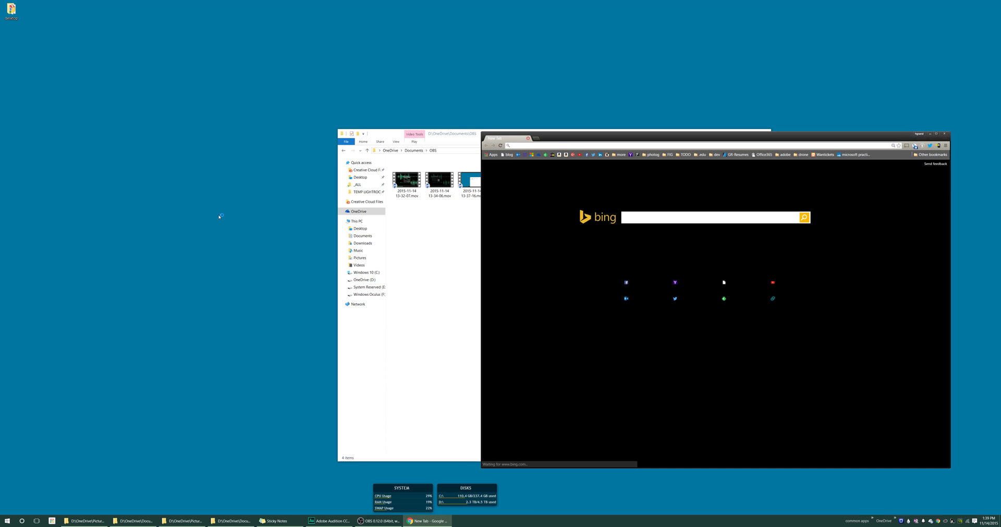
- Search for asio4all, open asio4all.com, and download the ASIO4ALL 2.13 English installer
text(asio4all.colm)
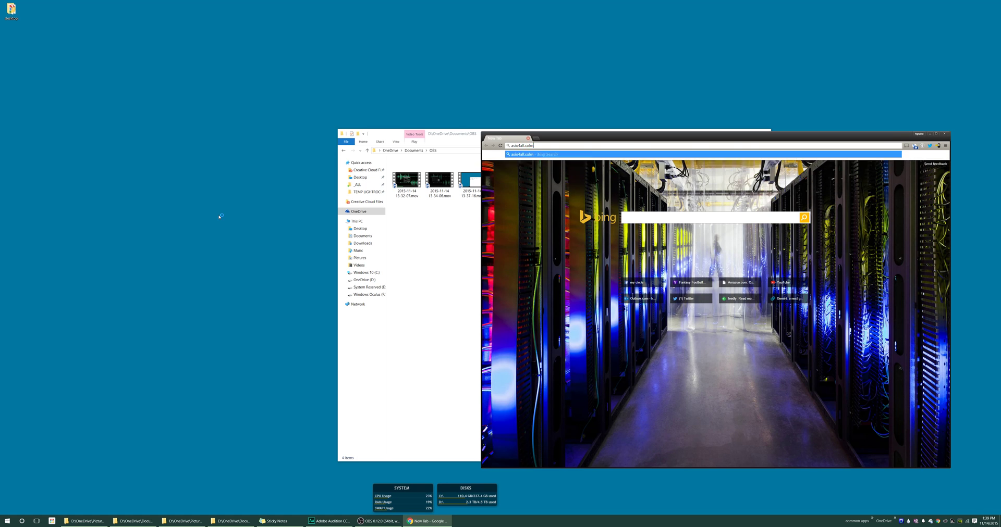
key(Return)
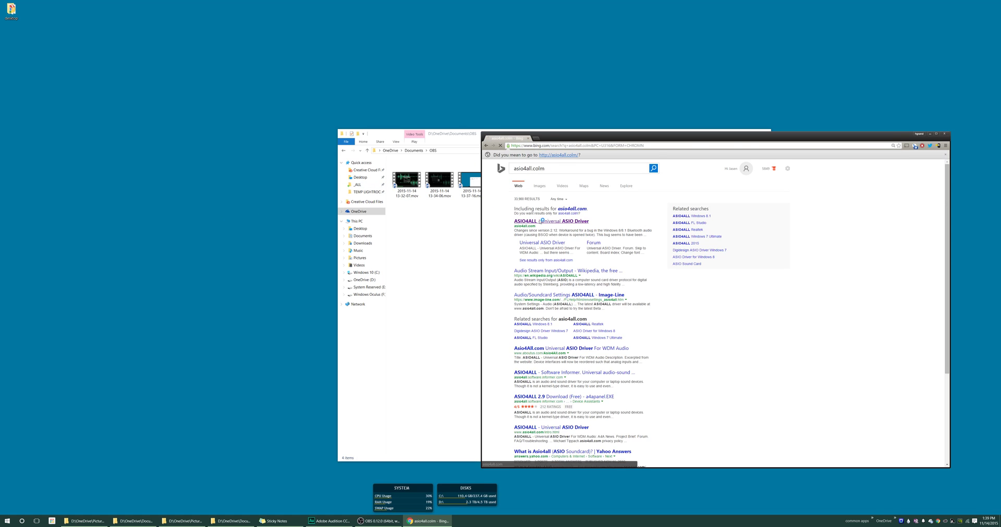
click(540, 221)
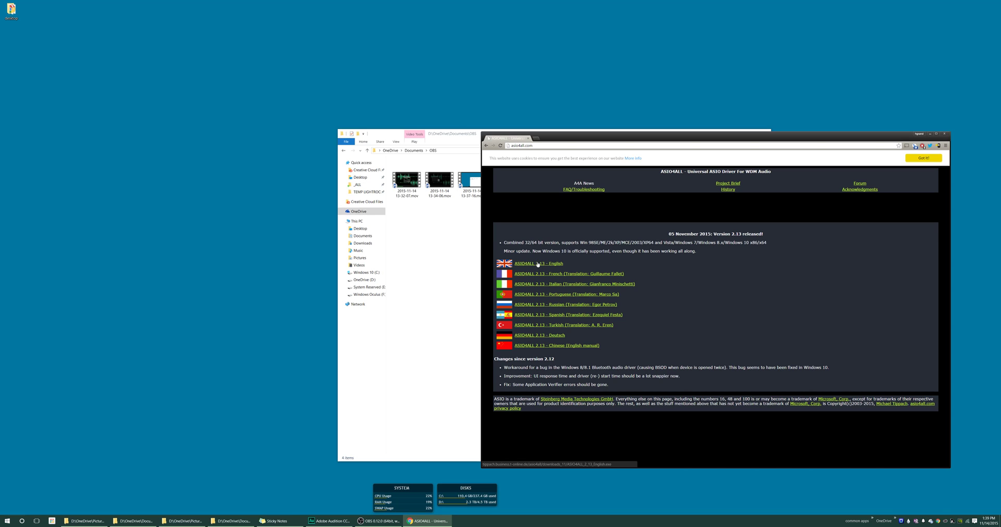
click(537, 265)
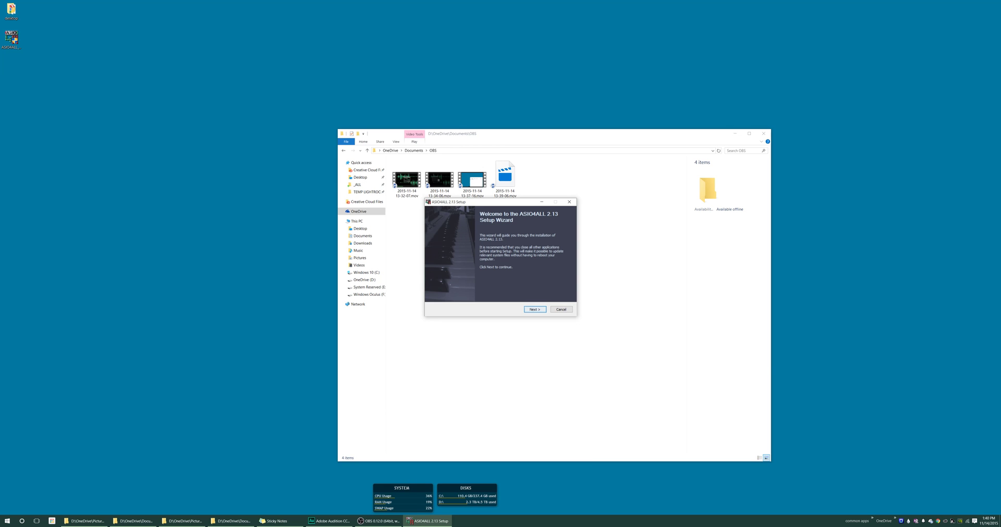
drag(521, 202, 513, 224)
click(561, 225)
click(513, 282)
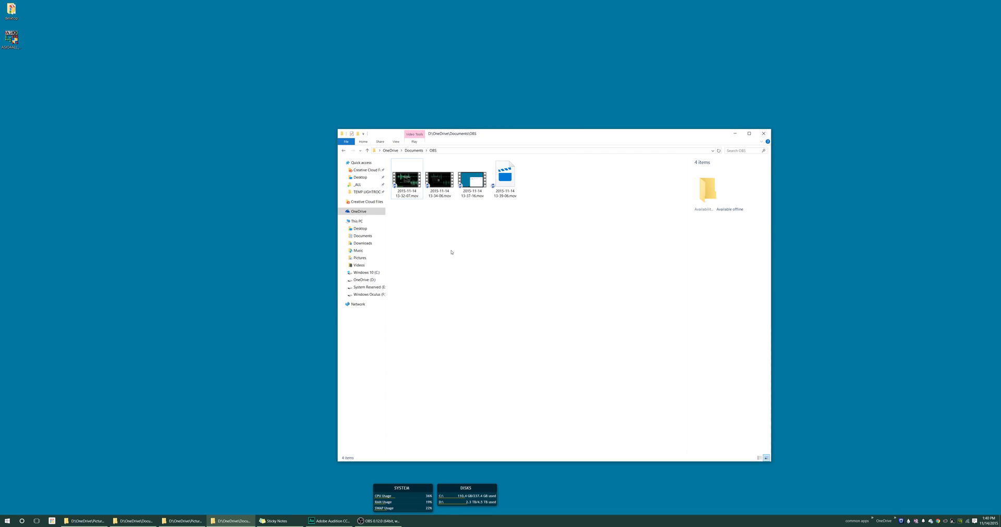
key(super)
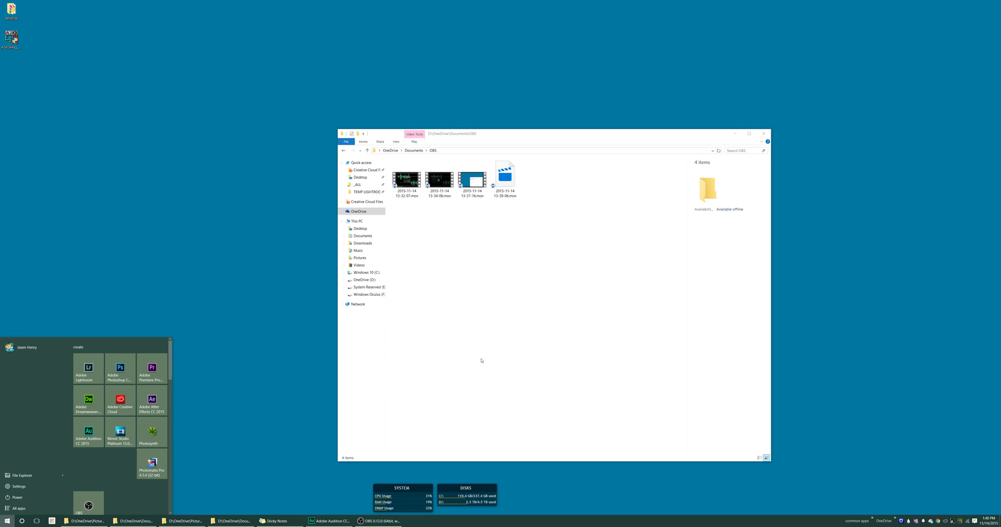
key(Escape)
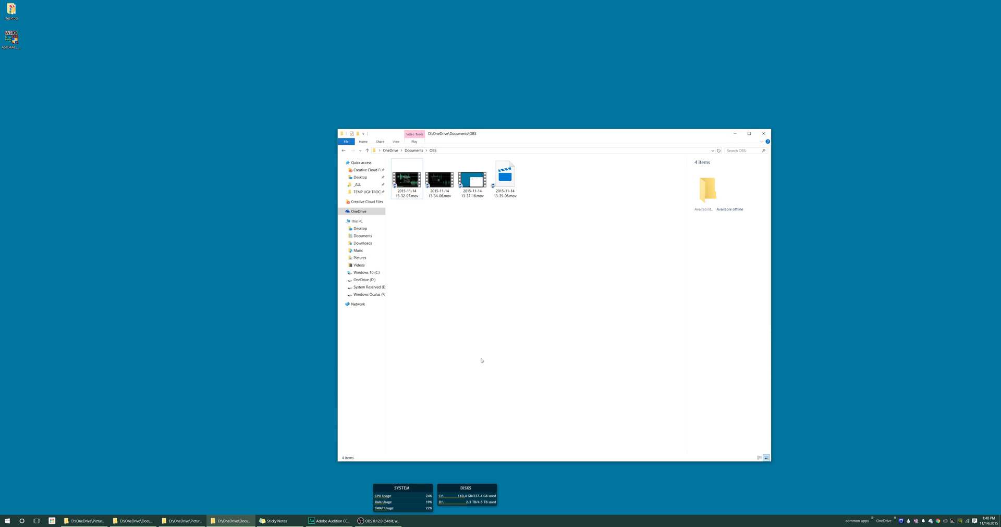
click(429, 197)
click(431, 279)
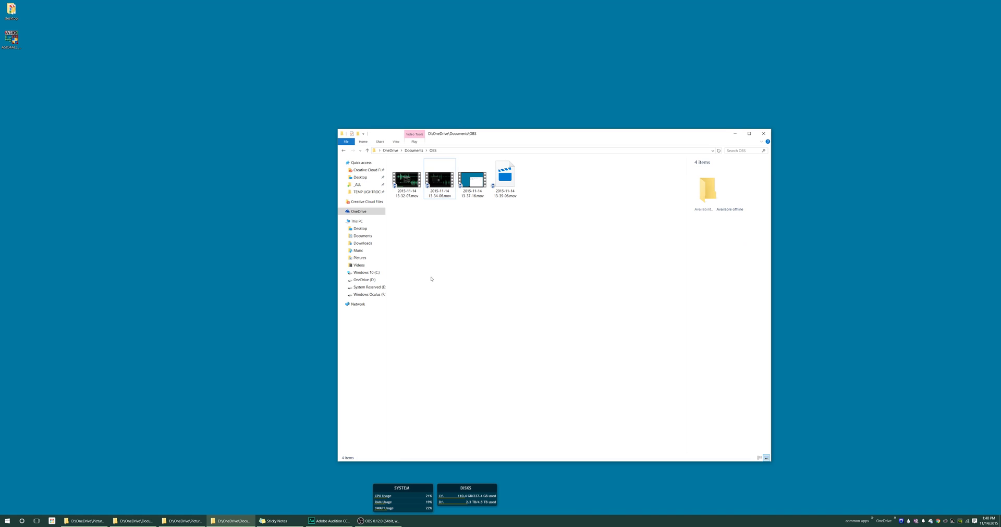
- In Audition, open the Audio Hardware preferences
click(328, 521)
click(13, 10)
mouse_move(20, 188)
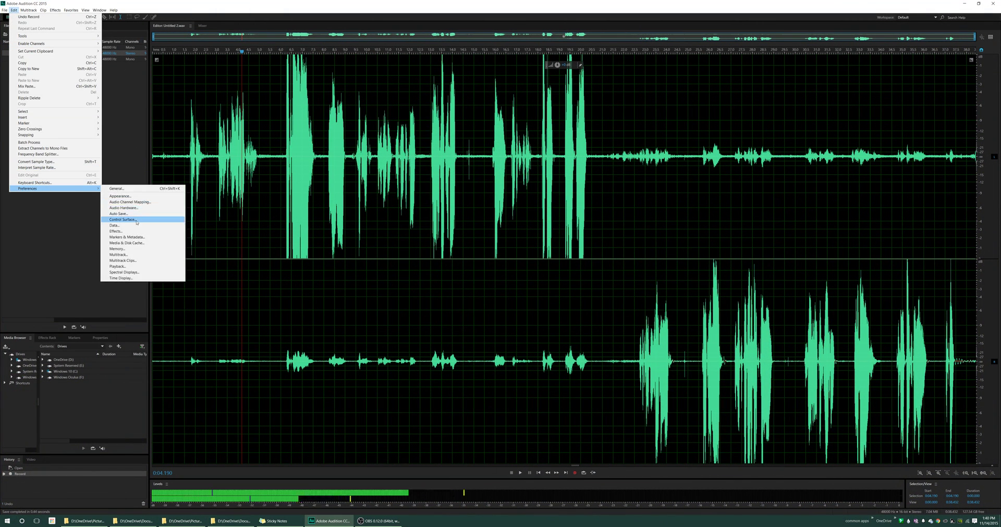
click(140, 208)
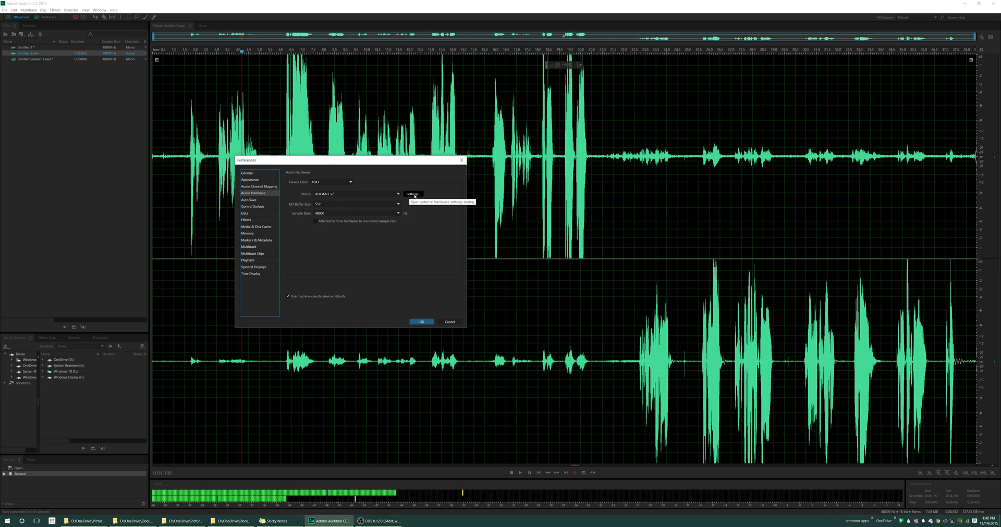
- Enable the Samson C01U and Yeti Stereo Microphone inputs in the ASIO4ALL v2 settings
click(423, 195)
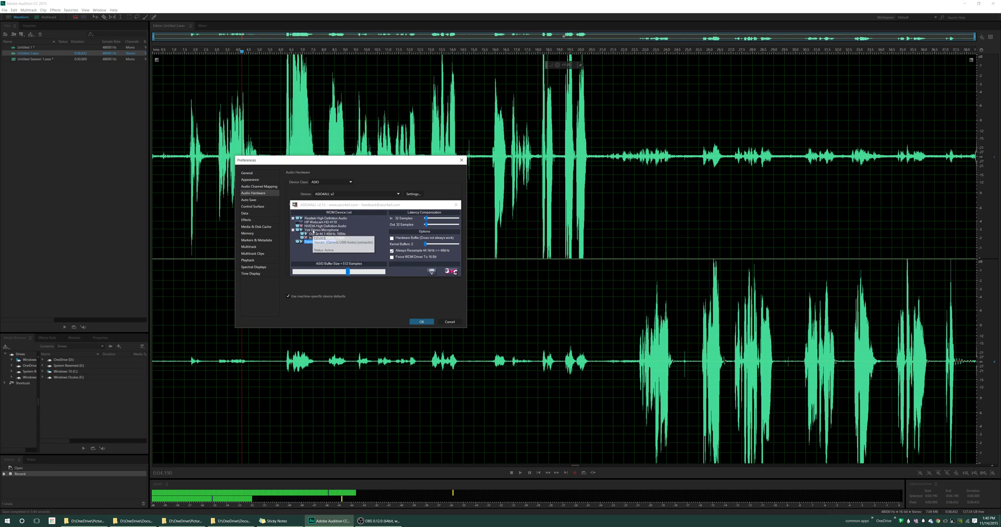
click(297, 241)
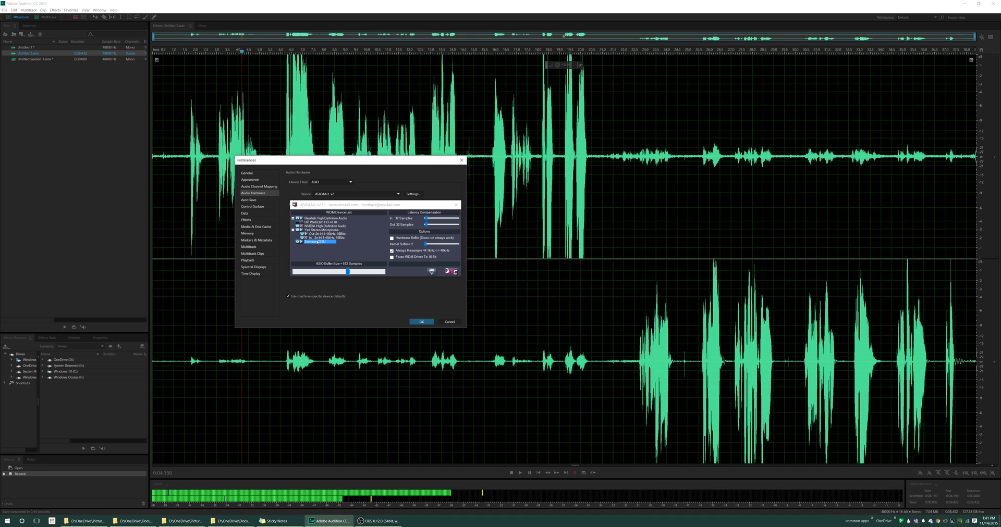
click(312, 249)
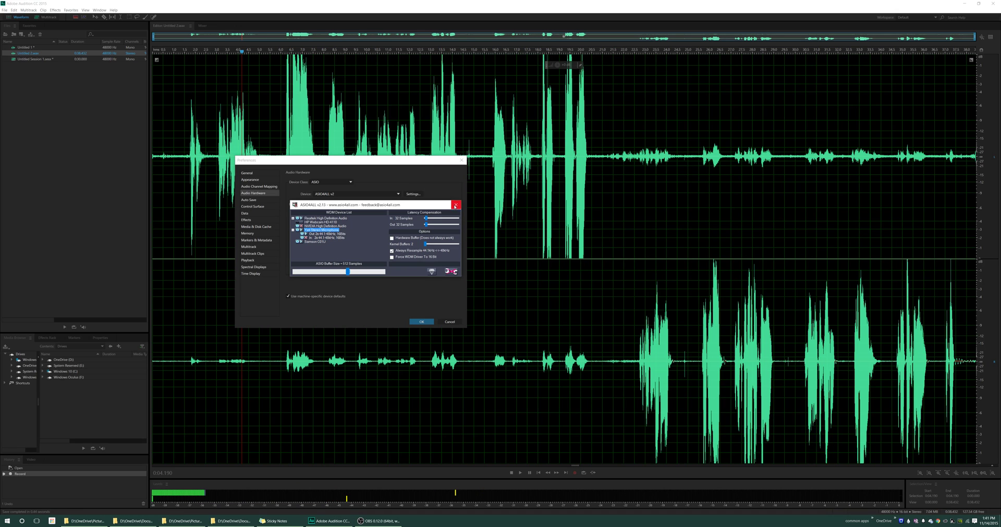
click(456, 205)
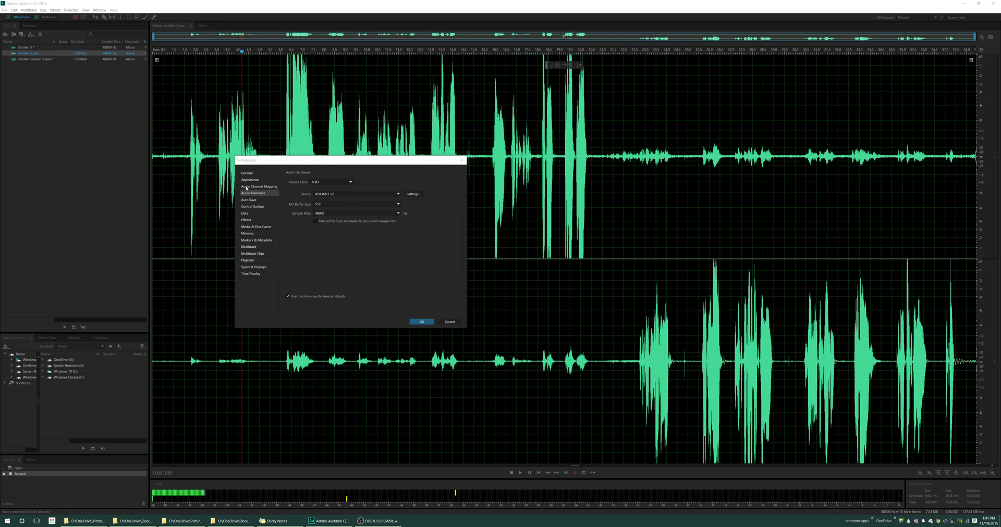
- On the Audio Channel Mapping page, confirm the left input channel stays on USB Audio Device 1
click(250, 186)
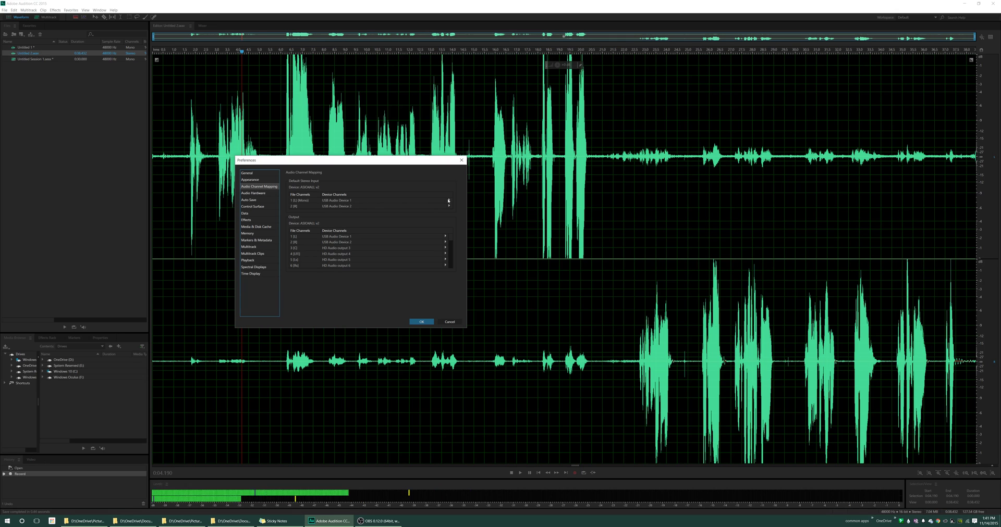
click(447, 201)
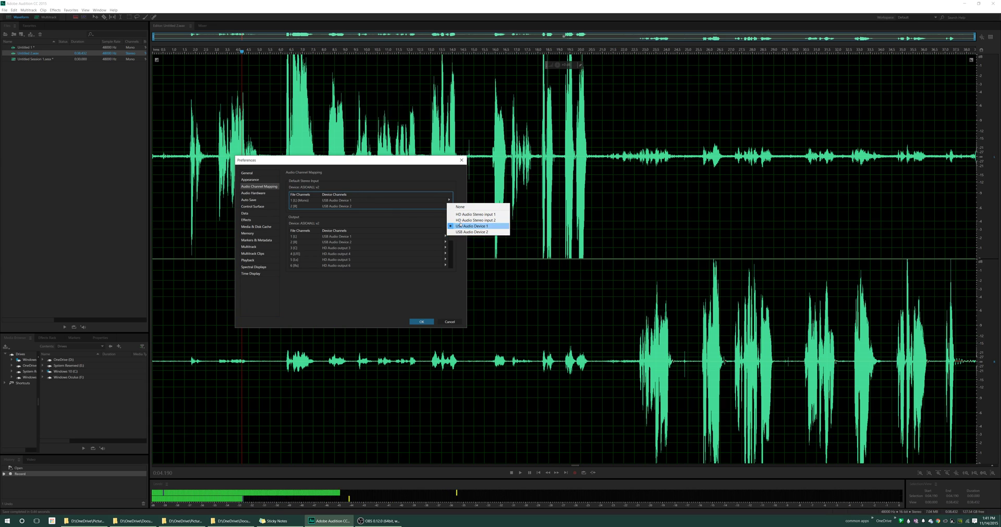
click(343, 211)
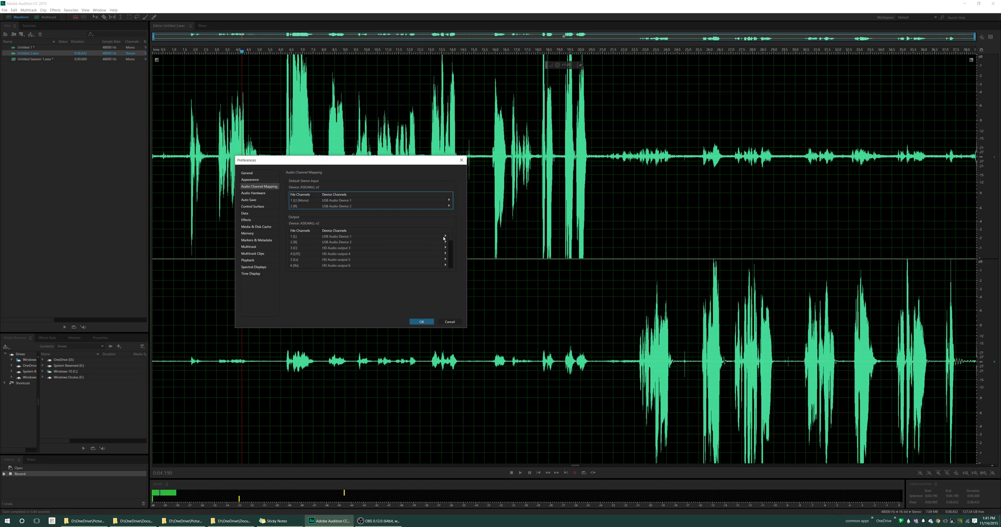
- Confirm outputs 1 [L] and 2 [R] stay on USB Audio Devices 1 and 2, then accept
click(445, 236)
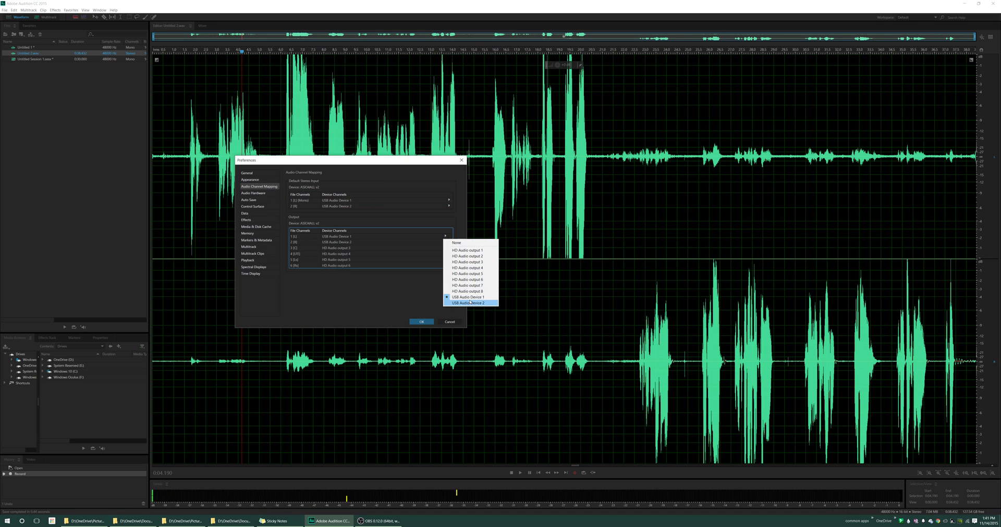
click(458, 221)
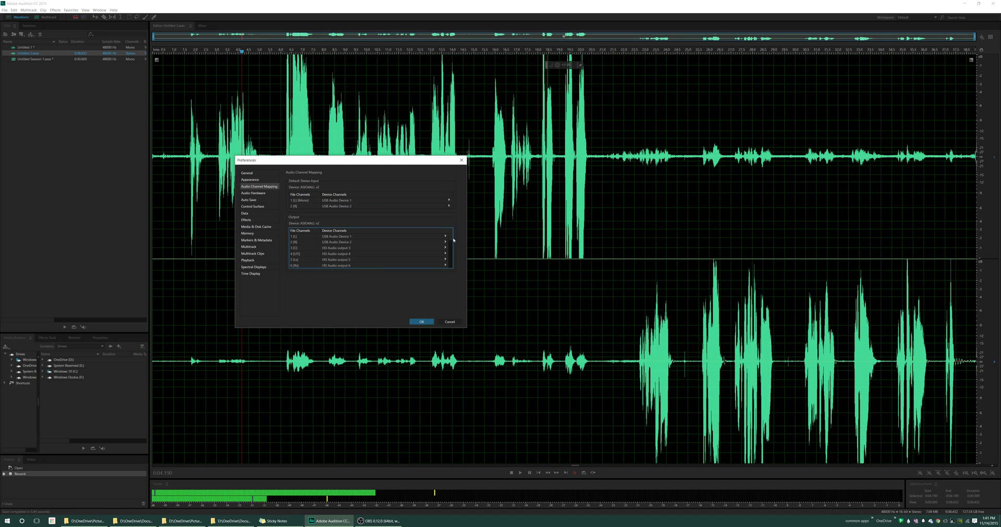
click(446, 242)
click(460, 235)
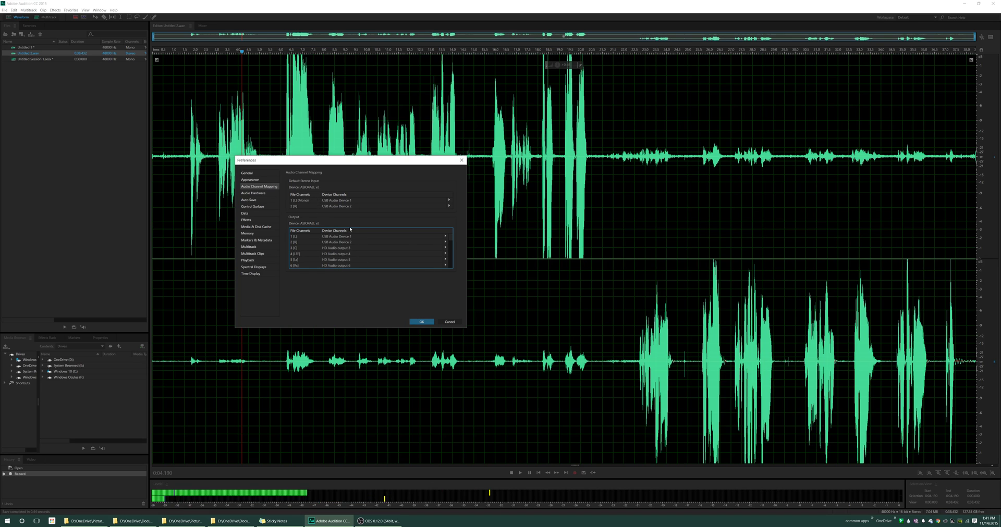
click(418, 322)
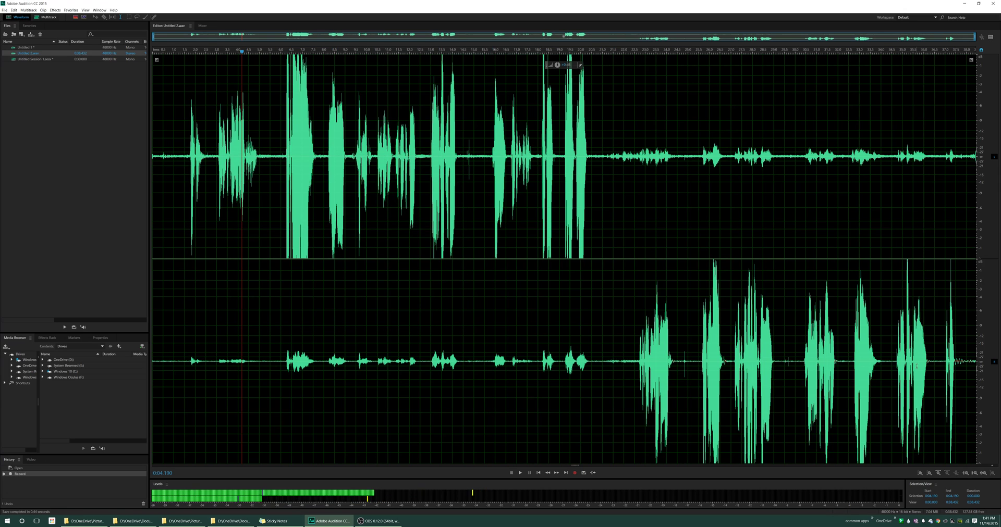
- Play the stereo recording from about 0:01.131 and stop it at 0:02.763
click(177, 159)
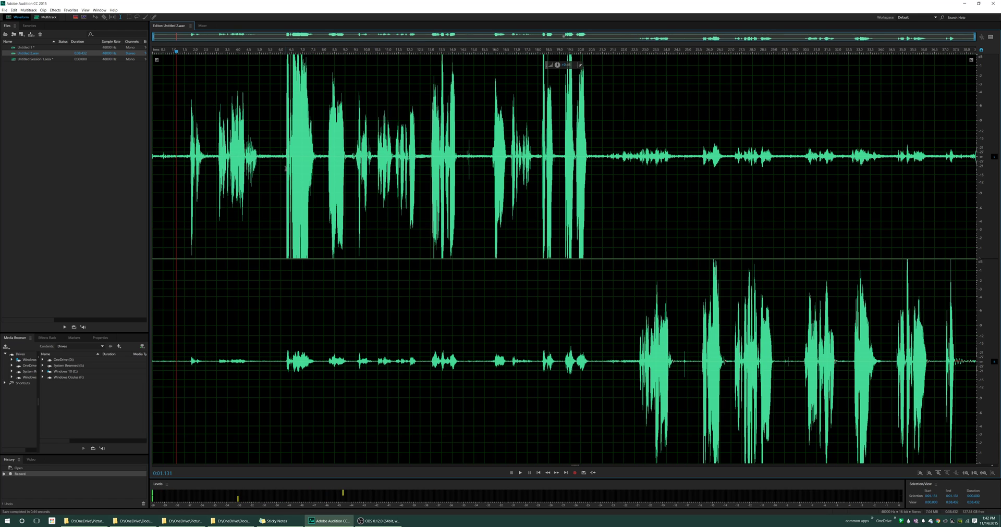
click(519, 472)
key(space)
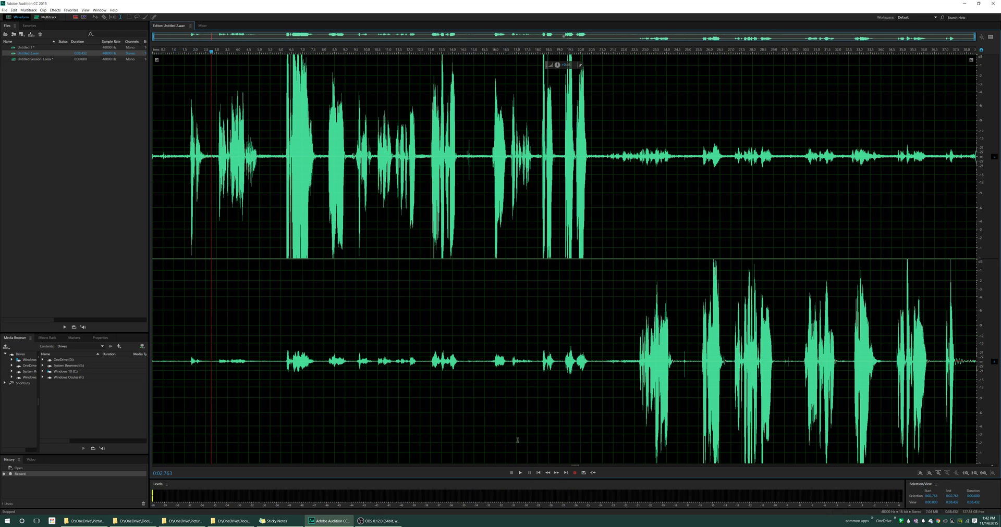
- Route output channels 1 [L] and 2 [R] to HD Audio output 1 in Audio Channel Mapping
click(13, 10)
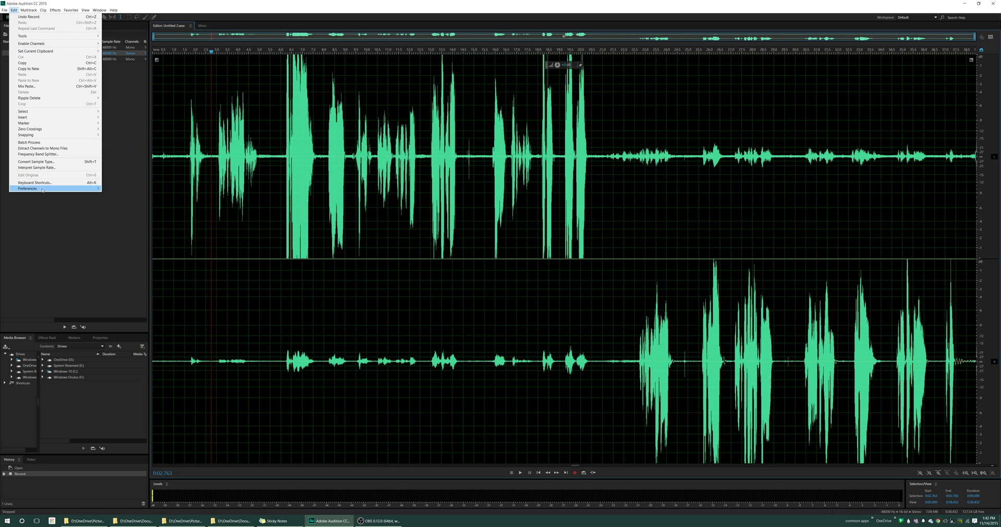
mouse_move(94, 188)
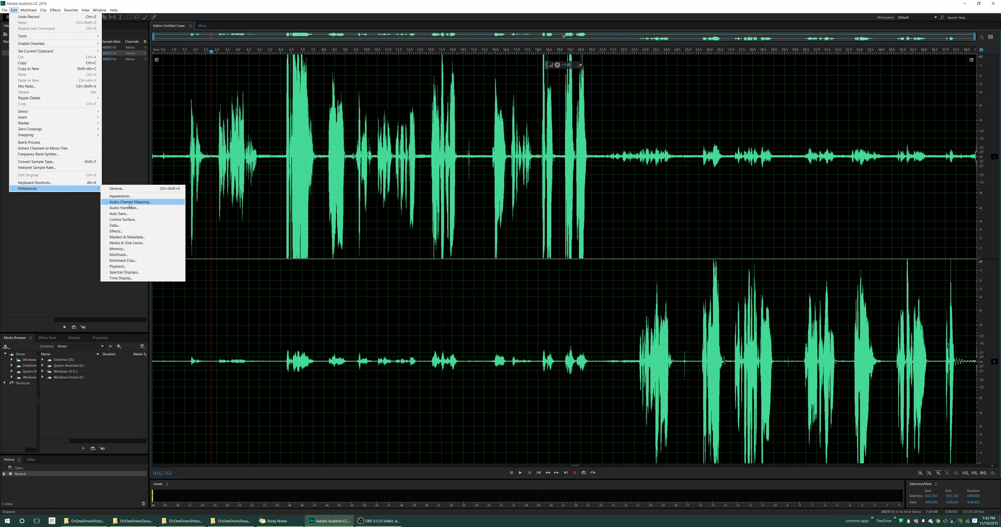
click(130, 202)
click(446, 237)
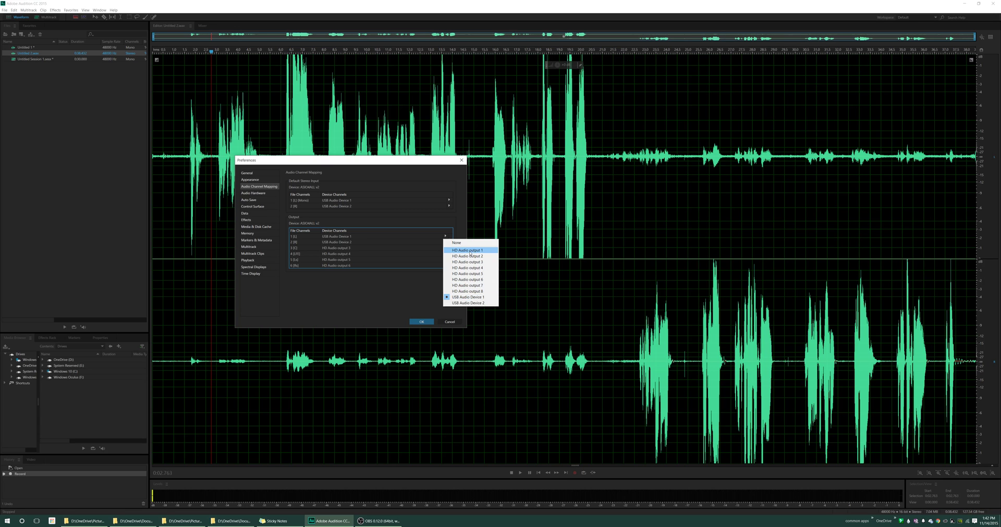
click(457, 251)
click(445, 242)
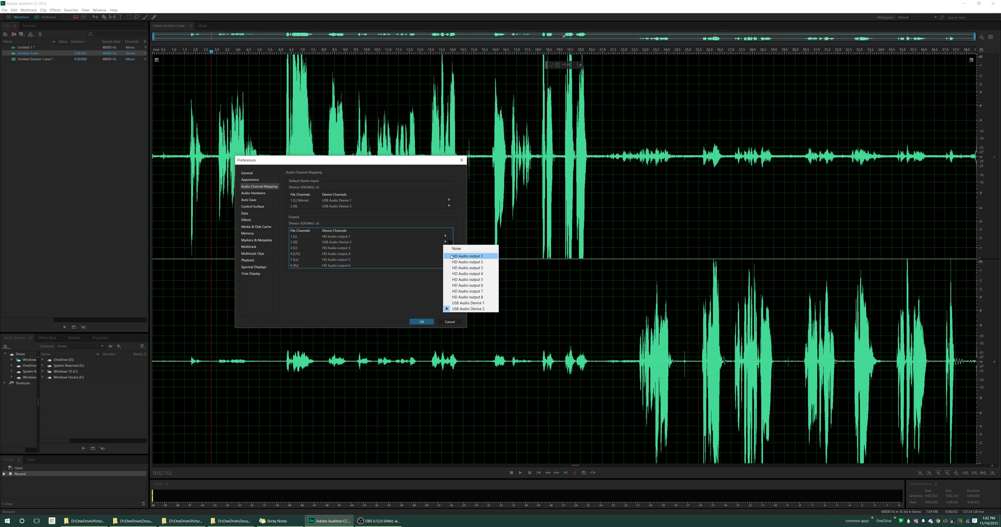
click(451, 256)
- Accept the new routing and play the recording from near its start
click(418, 320)
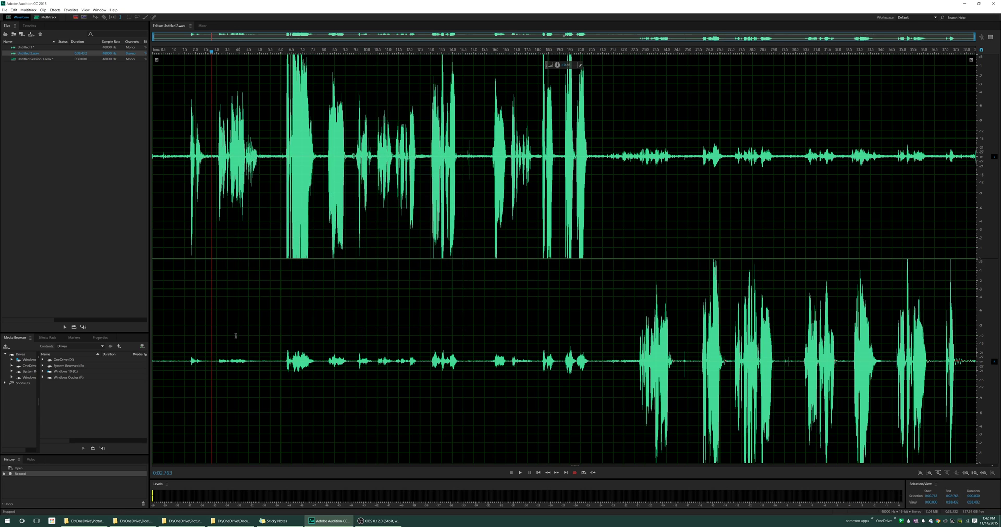
click(181, 329)
key(space)
key(space)
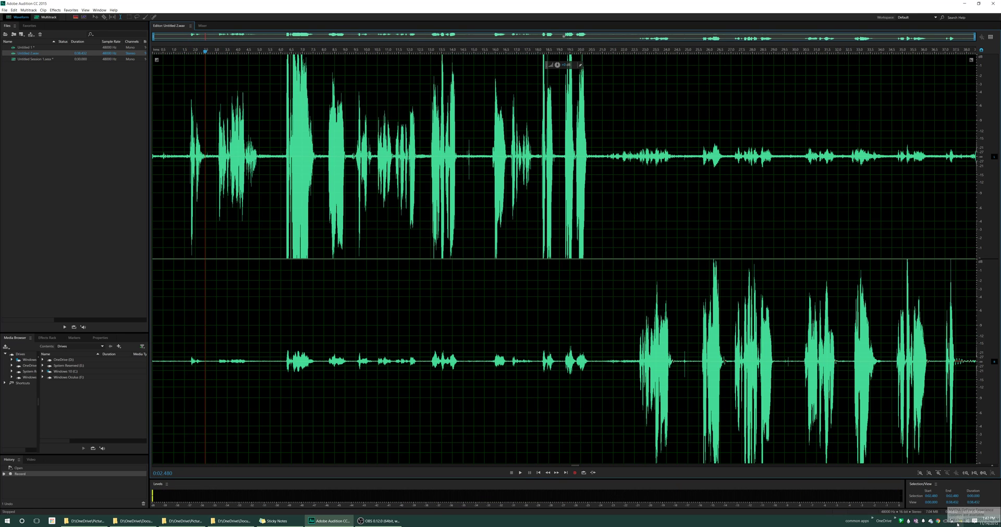
right_click(957, 522)
click(916, 499)
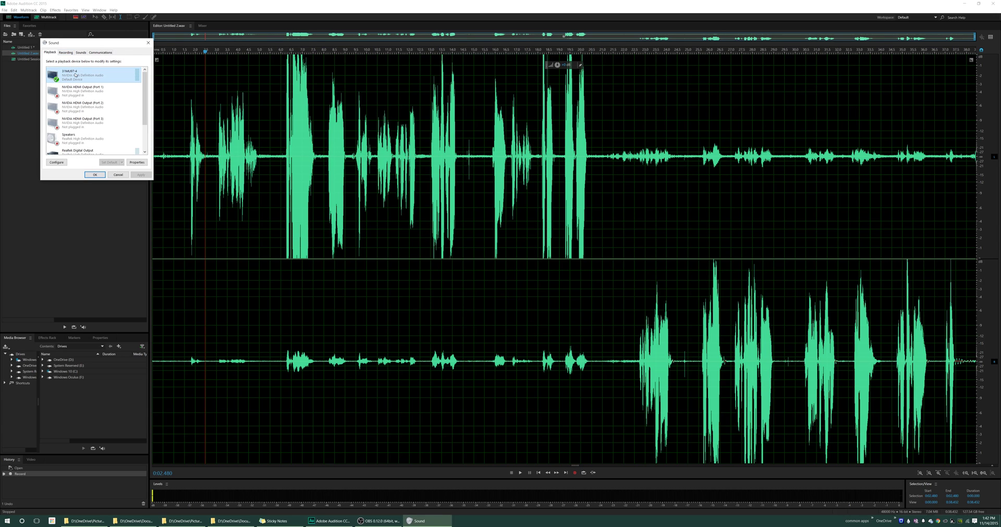
right_click(76, 74)
click(99, 117)
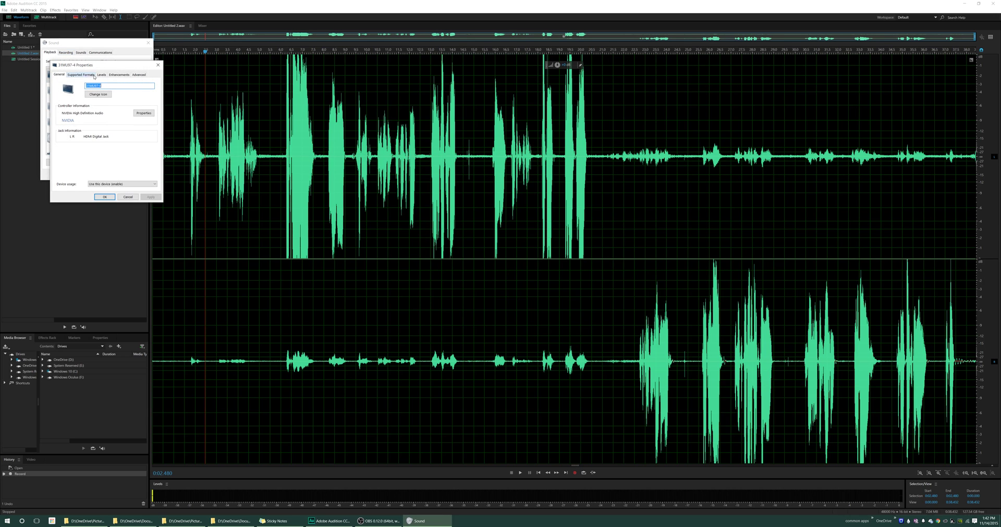
click(133, 75)
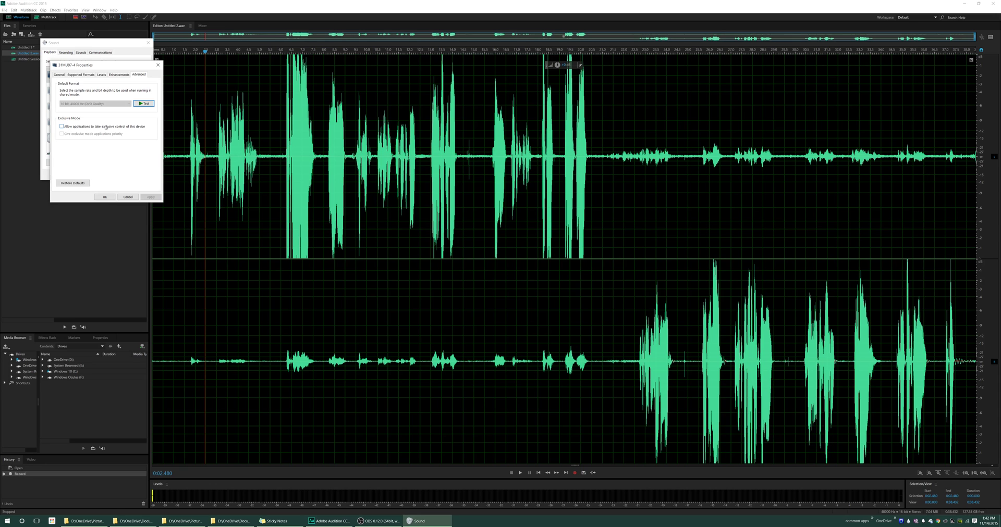
click(110, 196)
click(95, 176)
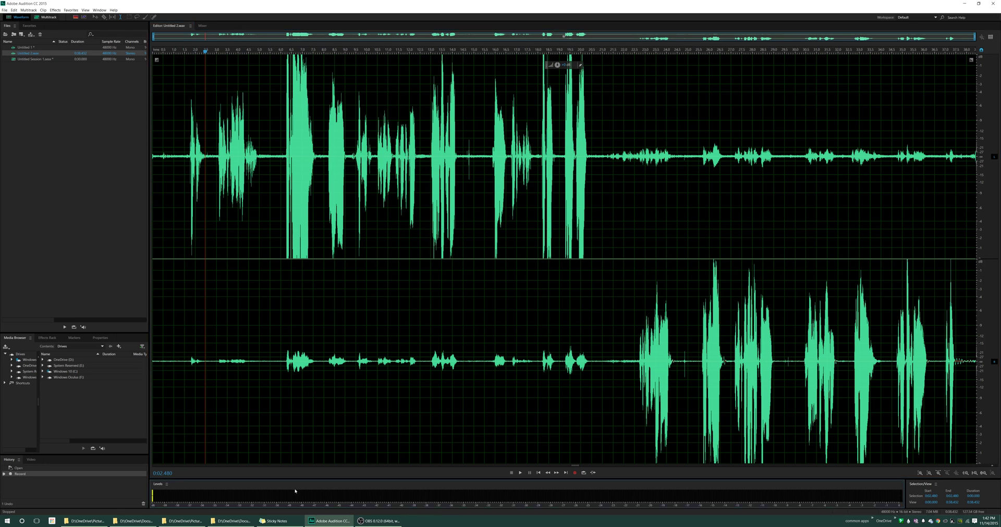
- Turn on Meter Input Signal in the Levels panel, then select and review parts of the recording
right_click(304, 495)
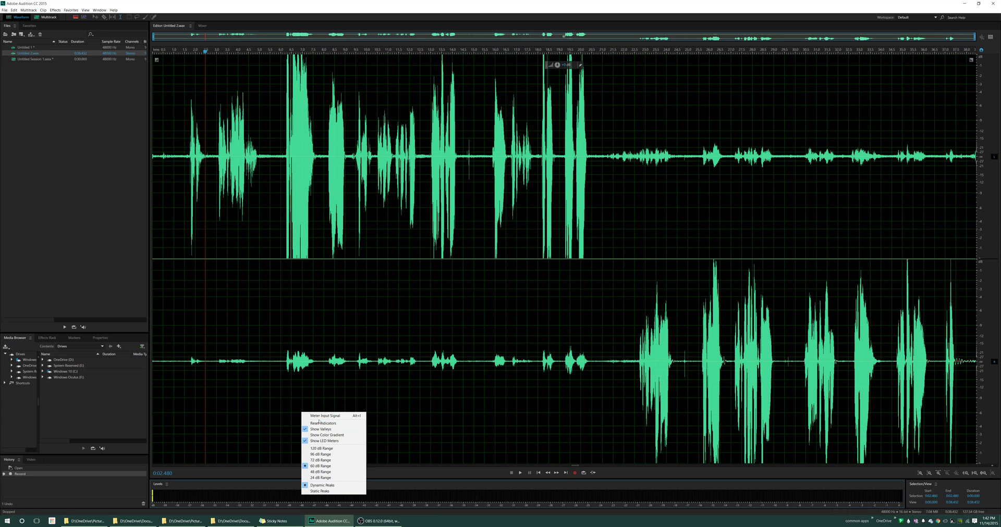
click(323, 416)
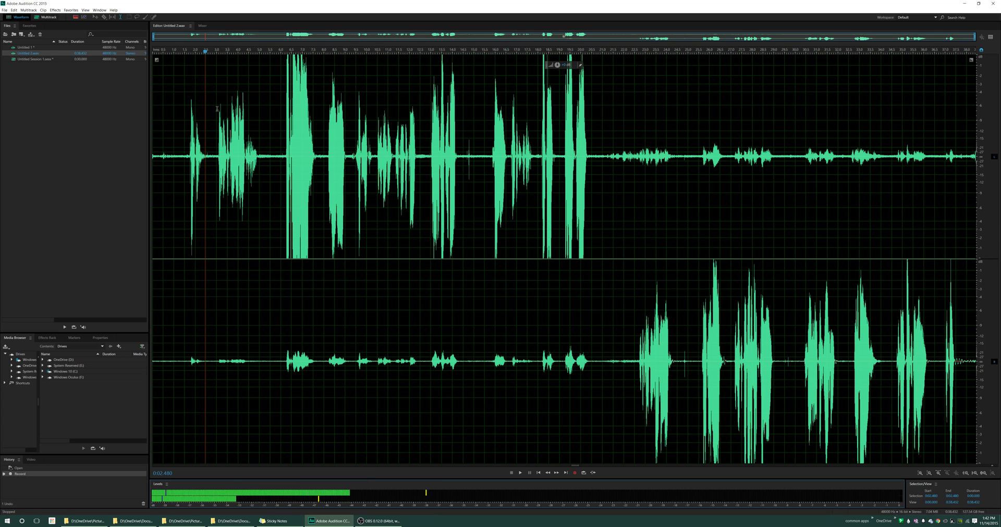
drag(186, 193, 974, 193)
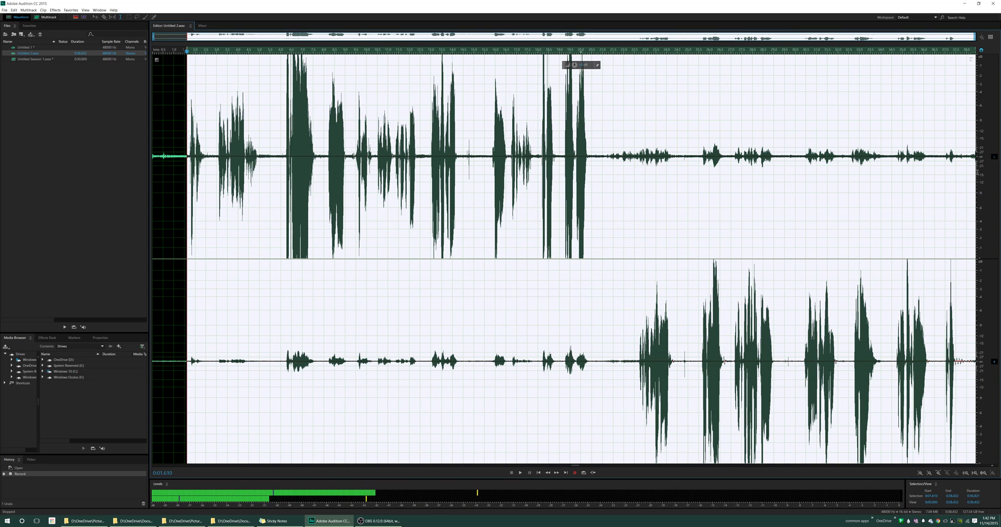
click(605, 166)
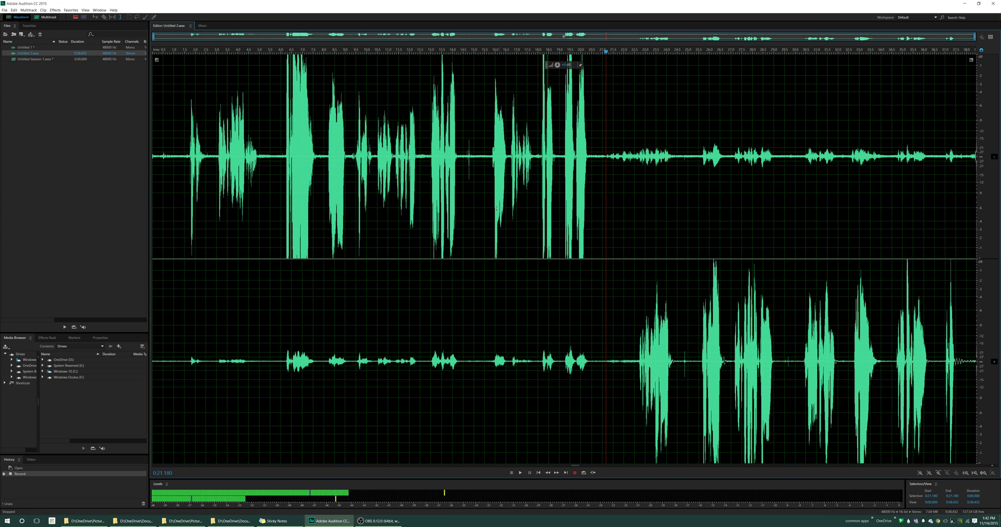
drag(287, 249, 301, 249)
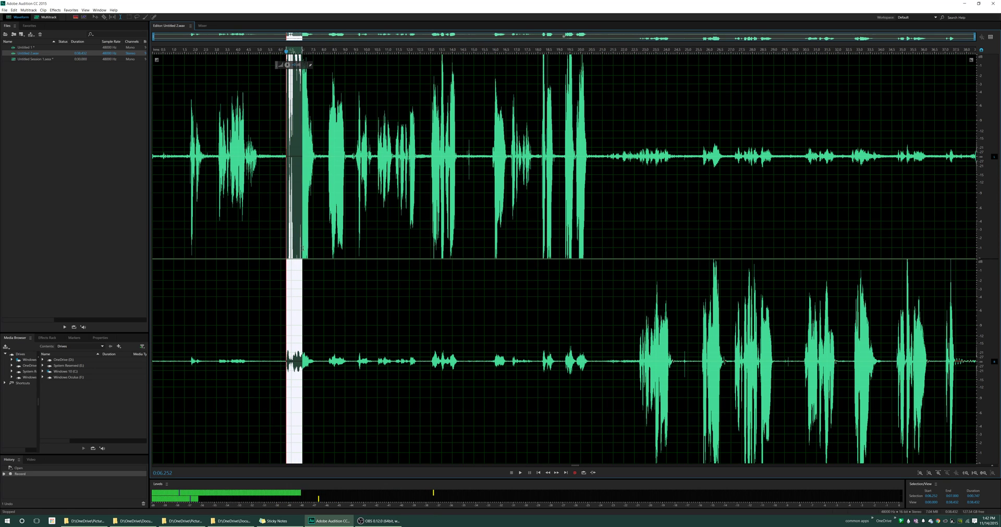
click(337, 254)
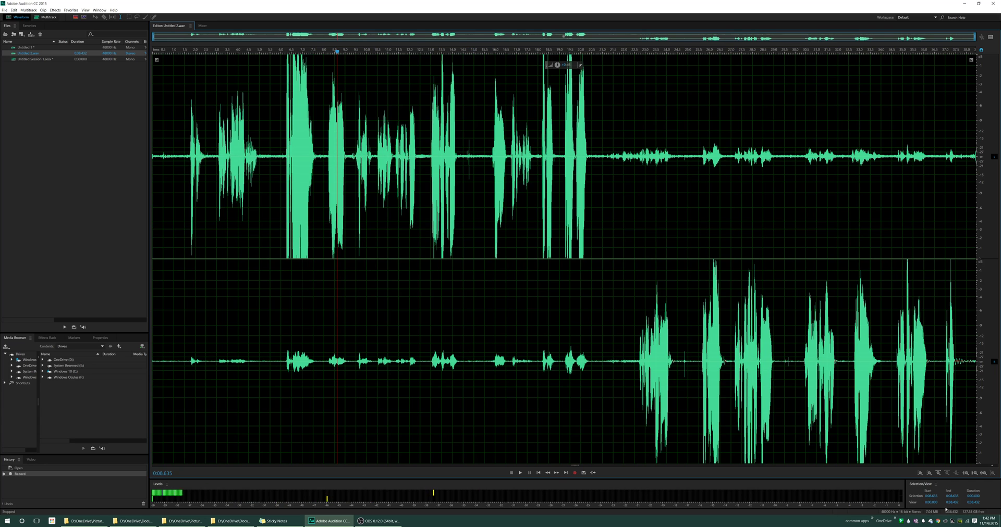
- Open Windows Sound settings on the Recording devices list
right_click(953, 520)
click(912, 499)
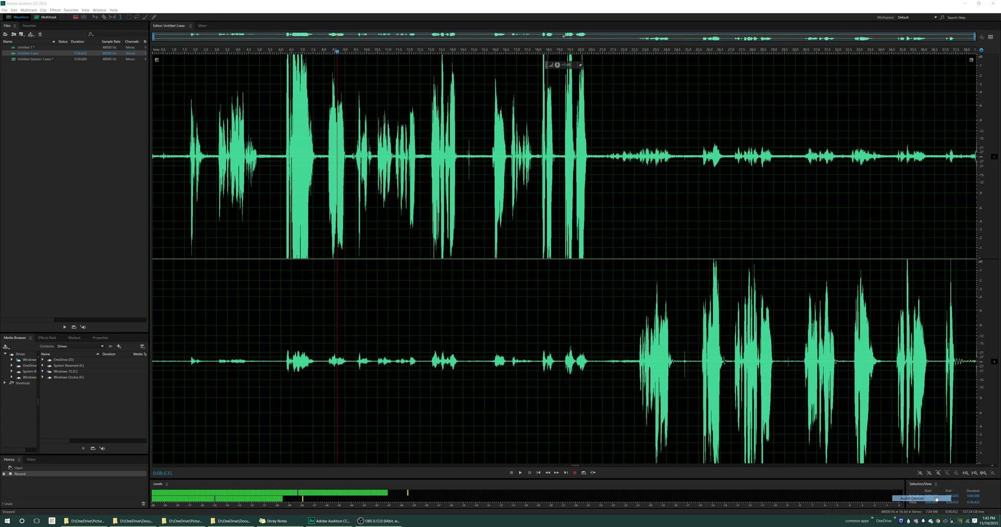
click(72, 59)
drag(78, 49, 447, 177)
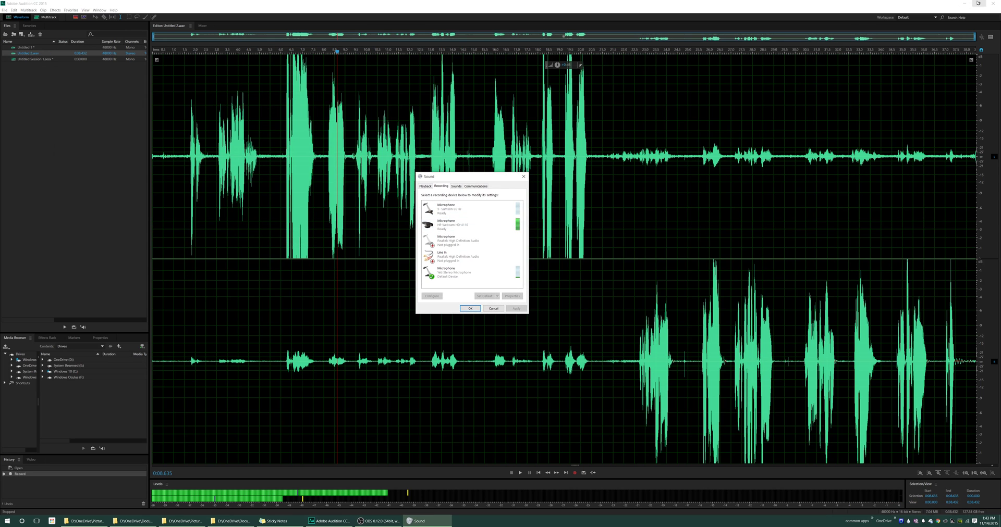
- Open the Samson C01U microphone's properties on its Levels page, showing input level 85
click(963, 3)
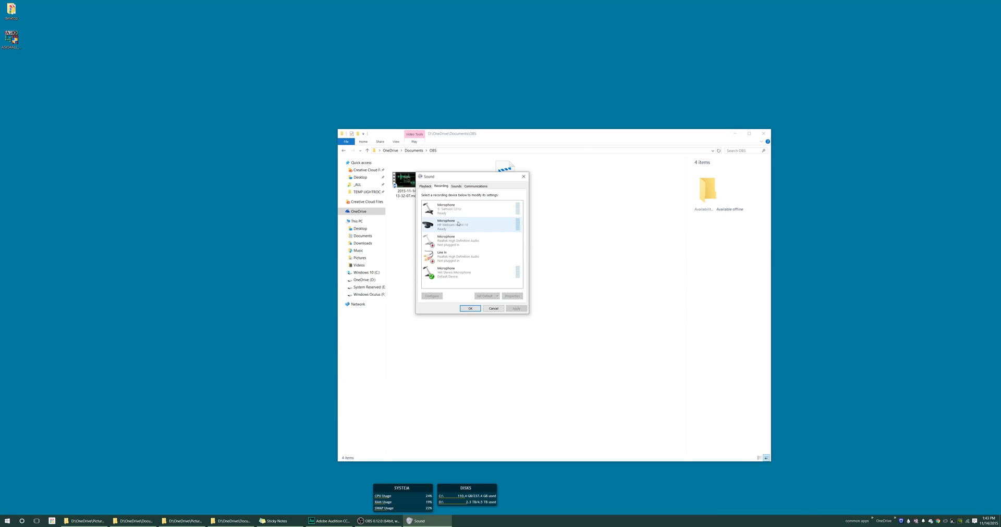
click(448, 213)
double_click(448, 213)
click(458, 208)
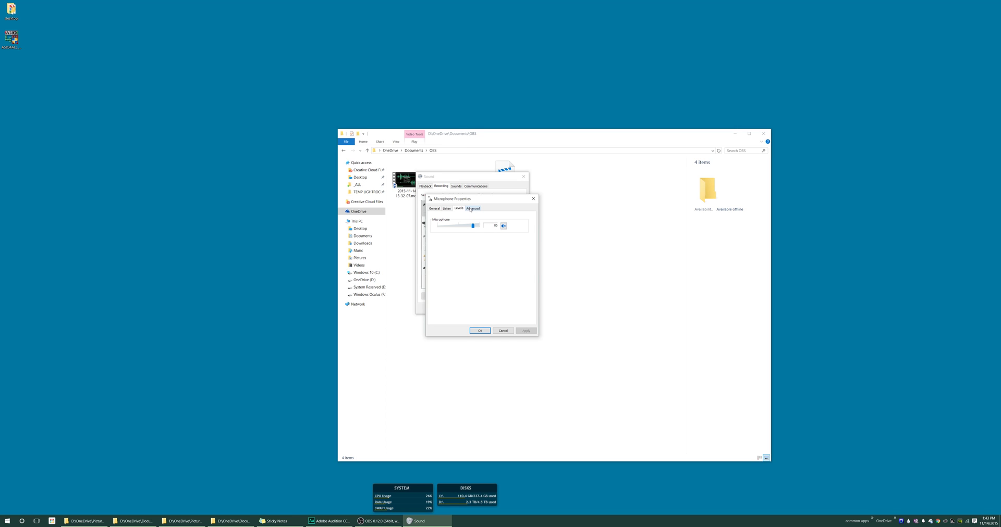
- Keep the Samson microphone's Advanced default format at 2 channel, 16 bit, 48000 Hz (DVD Quality)
click(470, 209)
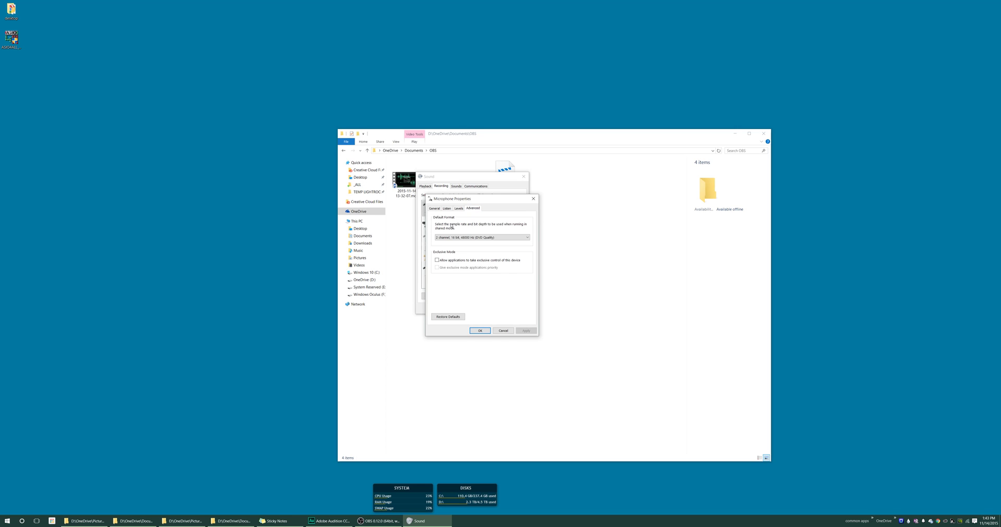
click(456, 238)
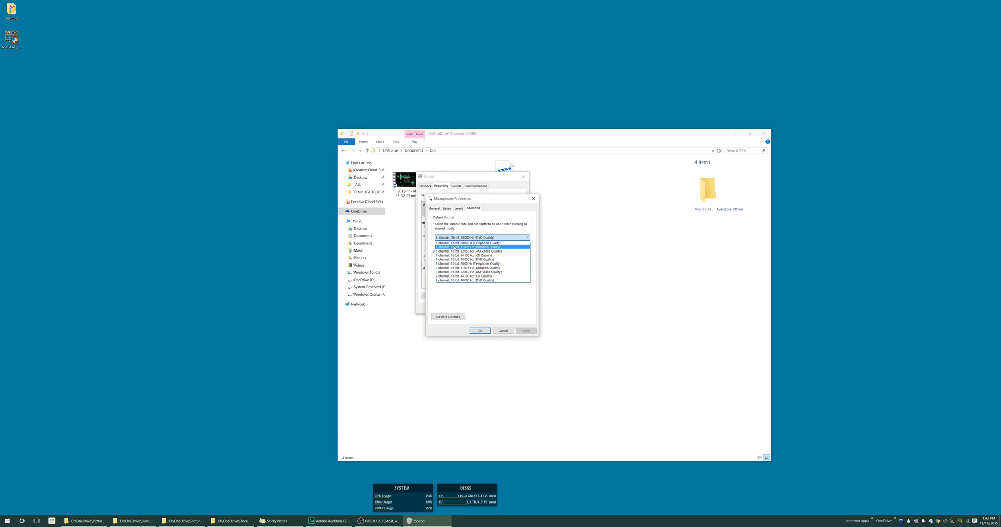
click(469, 230)
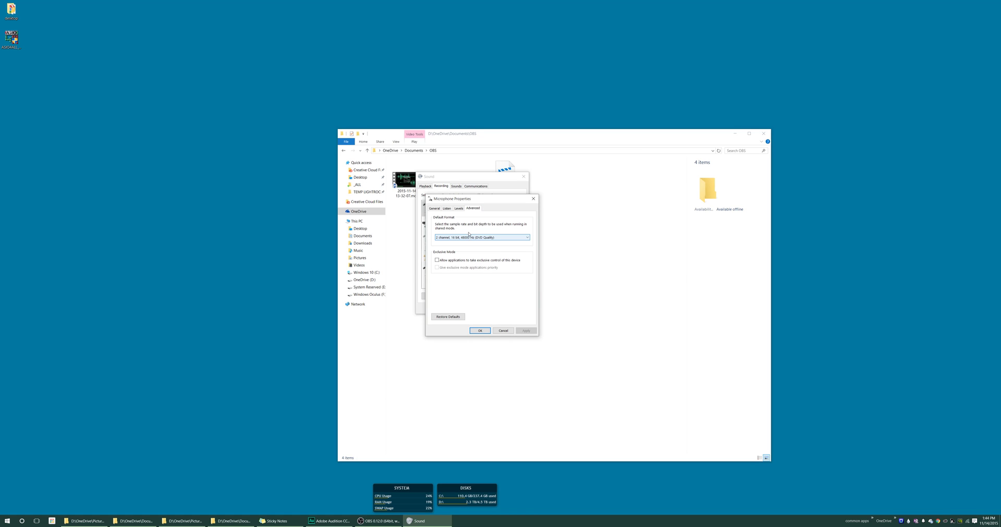
drag(464, 203, 574, 181)
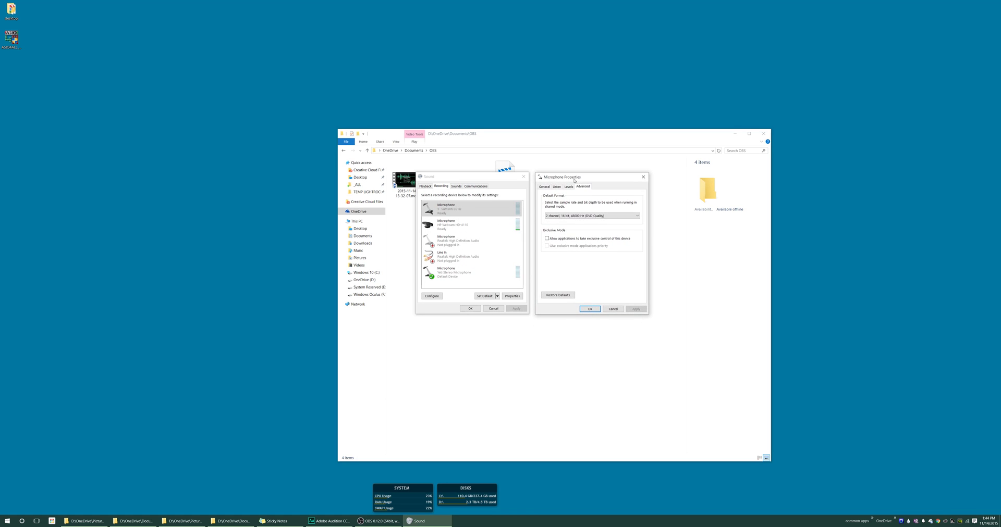